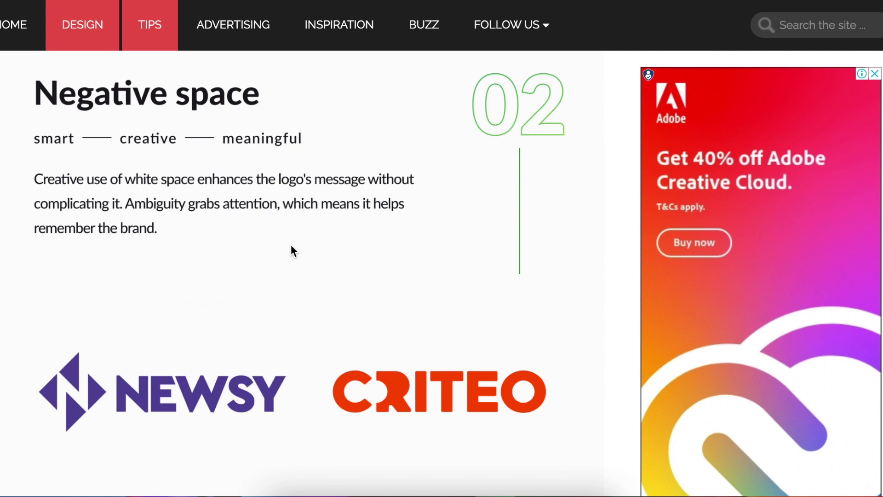
Step: Scroll through the negative-space logo examples on the design blog
{"action": "scroll", "coordinate": [291, 246], "scroll_direction": "down", "scroll_amount": 4}
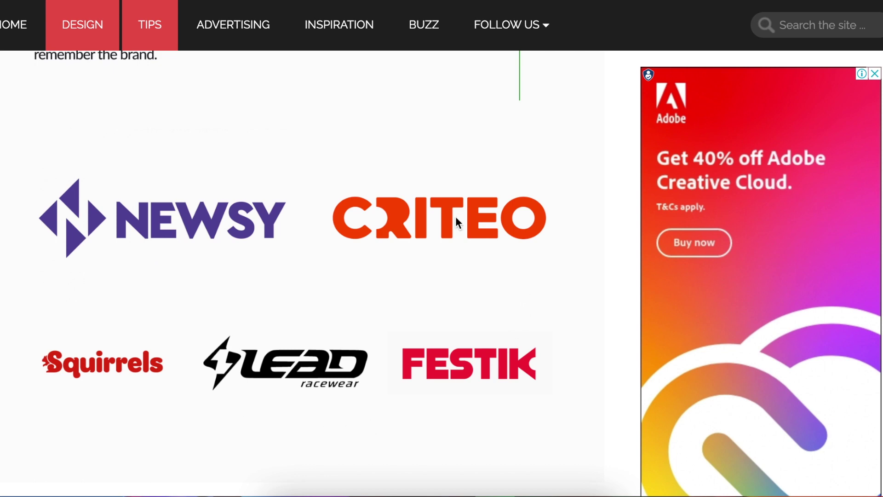
{"action": "scroll", "coordinate": [269, 400], "scroll_direction": "down", "scroll_amount": 1}
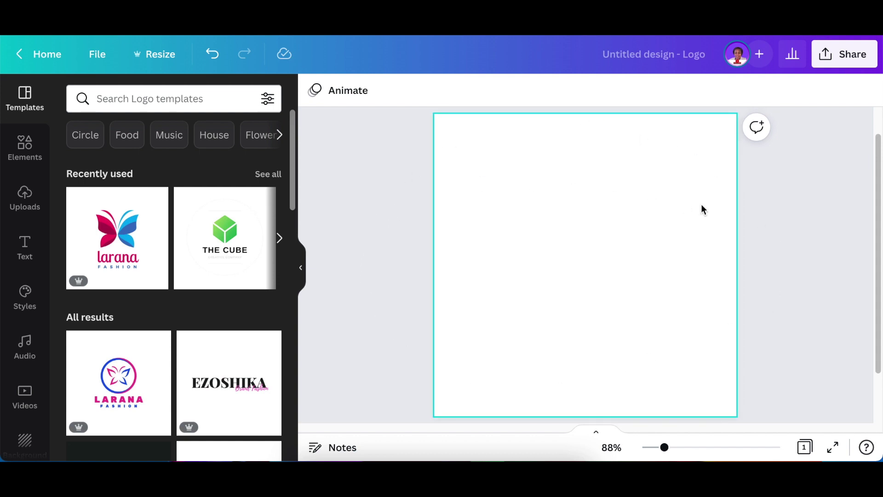
Step: Browse the full Lines & Shapes list in Elements to find the left-pointing pentagon
{"action": "left_click", "coordinate": [26, 146]}
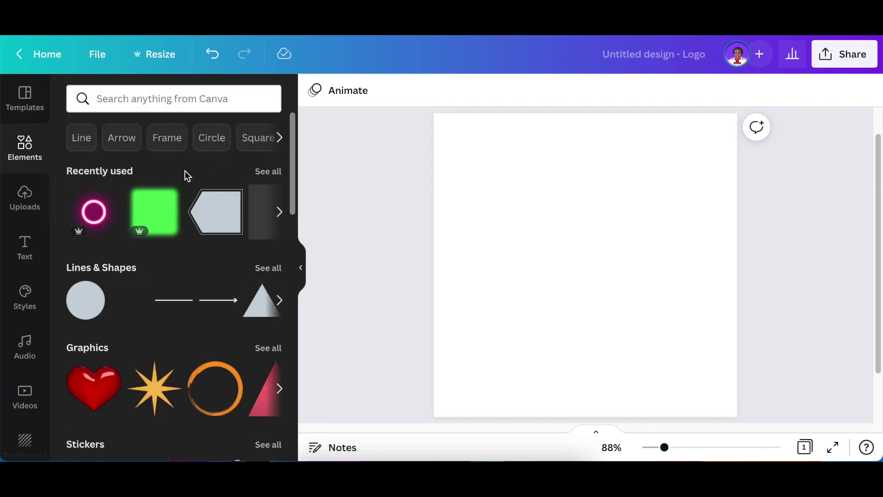
{"action": "left_click", "coordinate": [276, 272]}
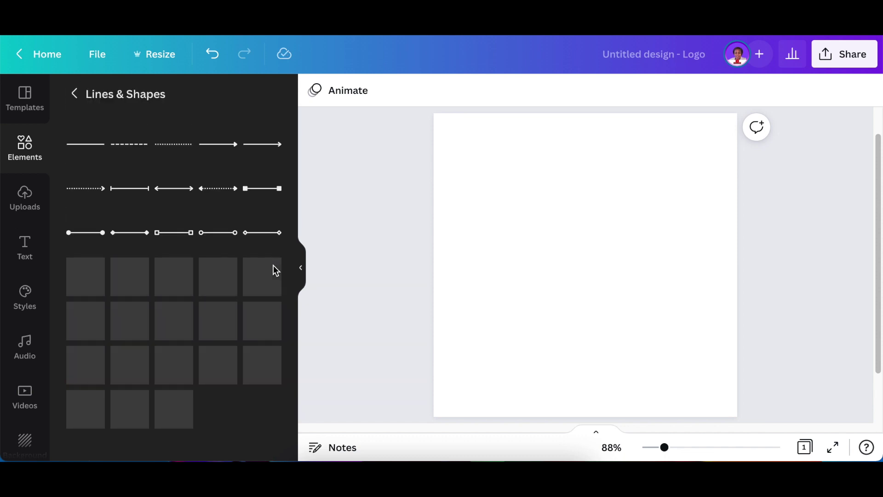
{"action": "scroll", "coordinate": [216, 271], "scroll_direction": "down", "scroll_amount": 4}
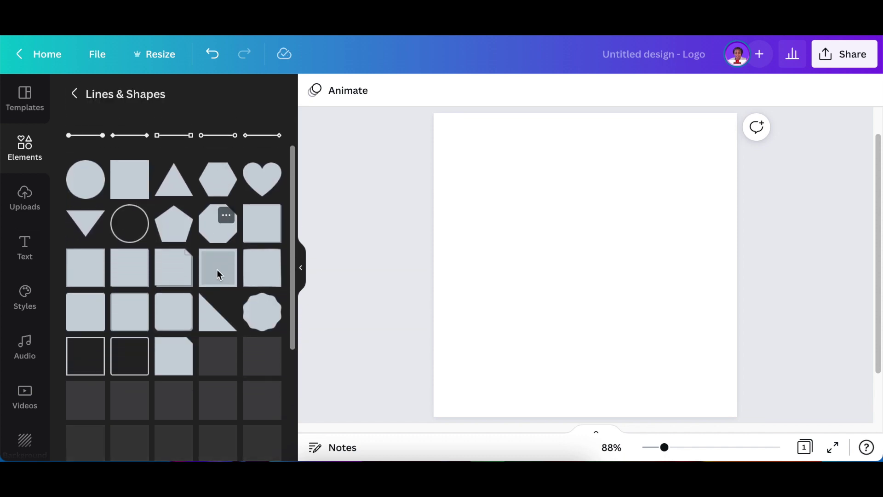
{"action": "scroll", "coordinate": [218, 275], "scroll_direction": "down", "scroll_amount": 3}
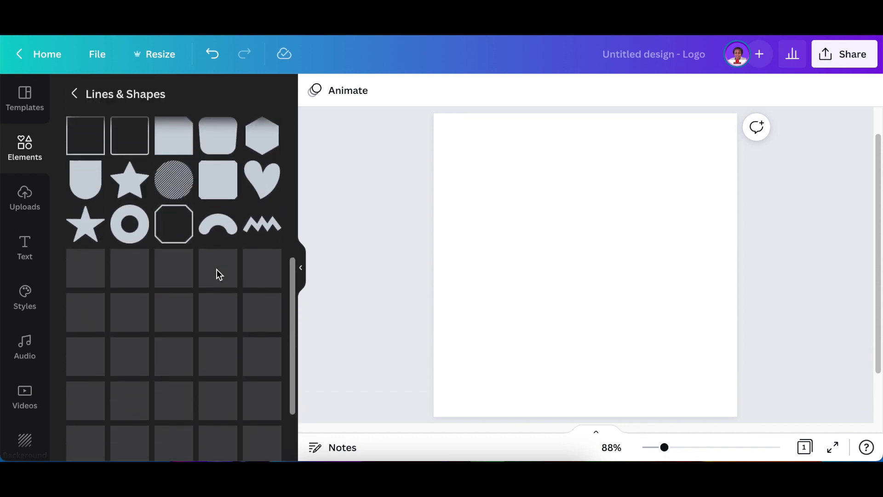
{"action": "scroll", "coordinate": [218, 275], "scroll_direction": "down", "scroll_amount": 5}
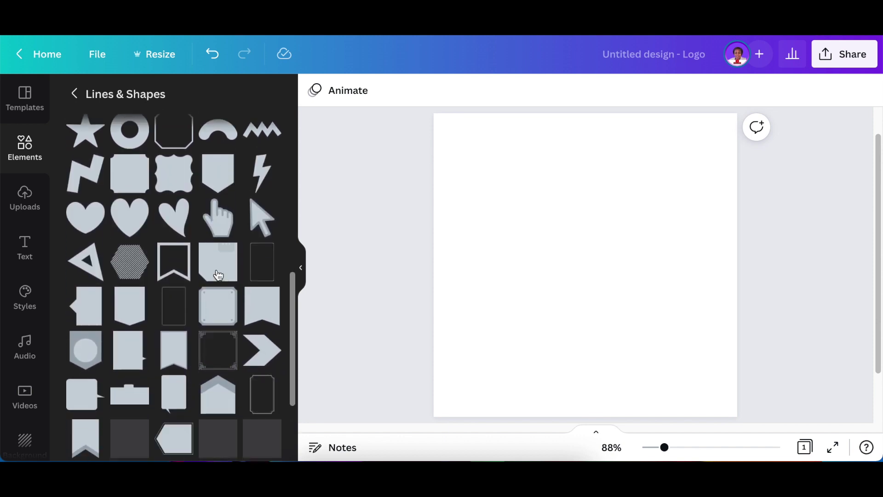
{"action": "scroll", "coordinate": [217, 269], "scroll_direction": "down", "scroll_amount": 1}
Step: Add the left-pointing pentagon, rotate it upright into a house, and enlarge and centre it
{"action": "left_click", "coordinate": [174, 253]}
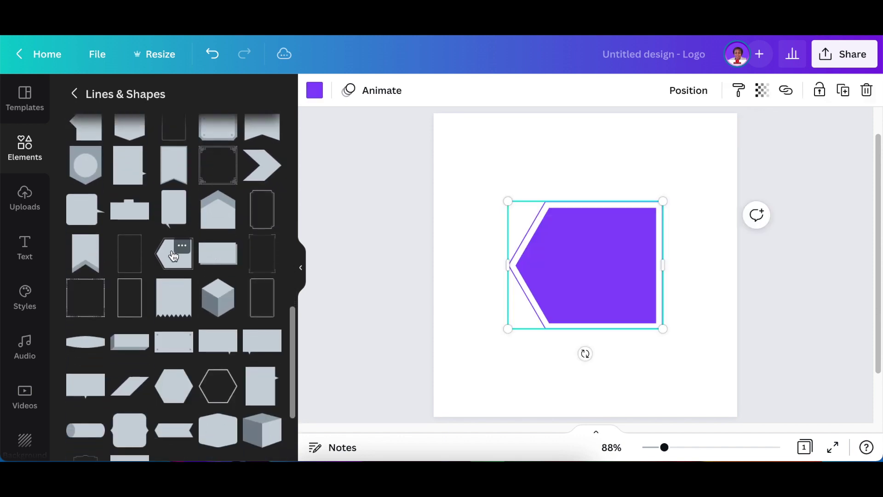
{"action": "left_click_drag", "start_coordinate": [584, 354], "coordinate": [456, 265]}
{"action": "left_click_drag", "start_coordinate": [558, 312], "coordinate": [622, 313]}
Step: Recolour the house shape light blue from Default Colors, then undo the last change
{"action": "left_click", "coordinate": [315, 92]}
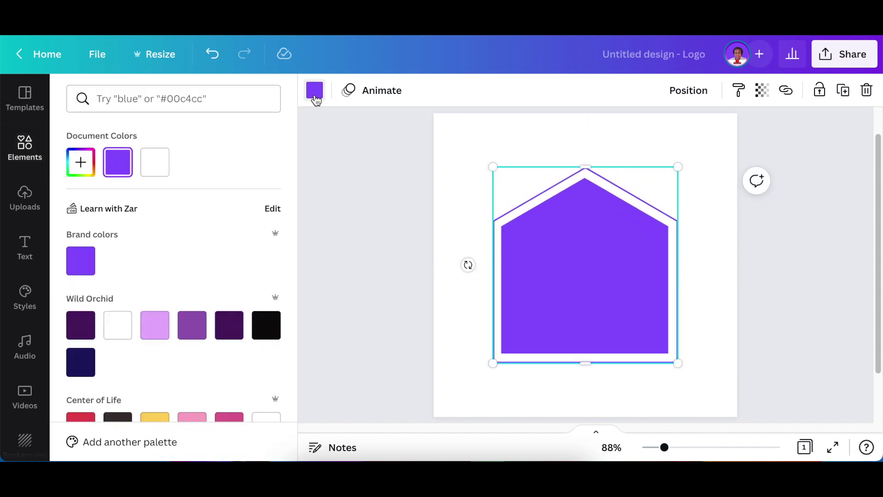
{"action": "scroll", "coordinate": [223, 260], "scroll_direction": "down", "scroll_amount": 4}
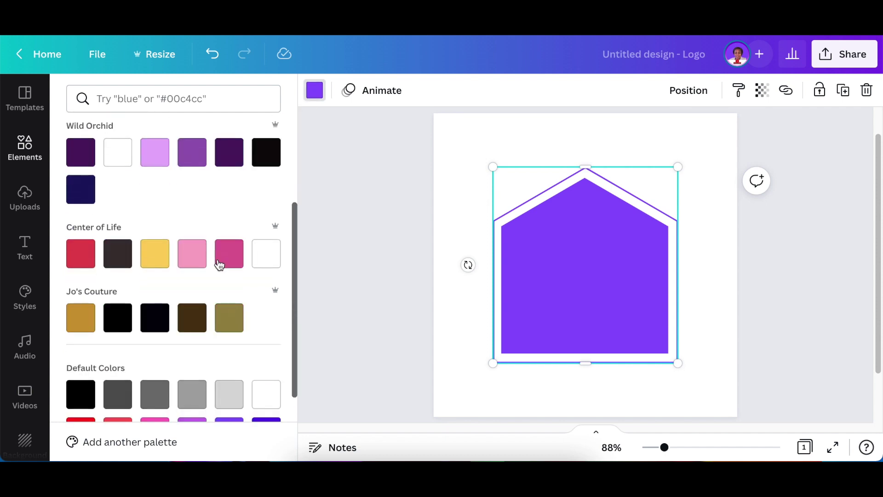
{"action": "scroll", "coordinate": [219, 264], "scroll_direction": "down", "scroll_amount": 5}
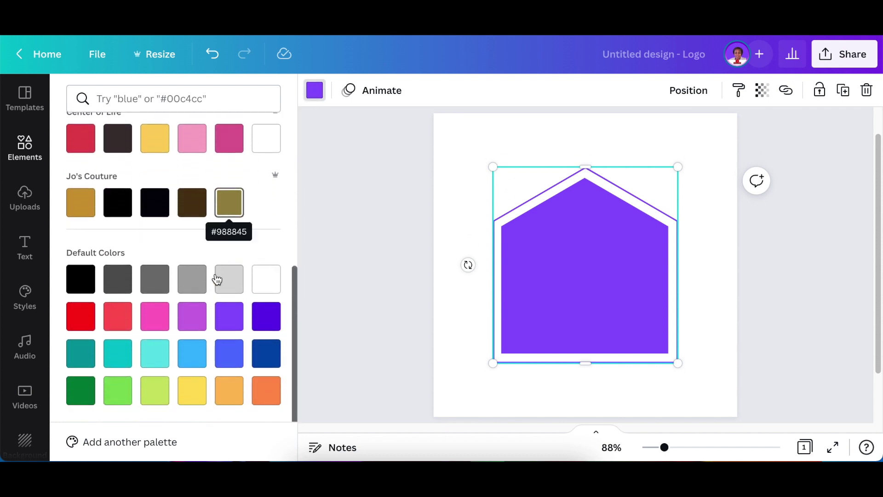
{"action": "left_click", "coordinate": [192, 353]}
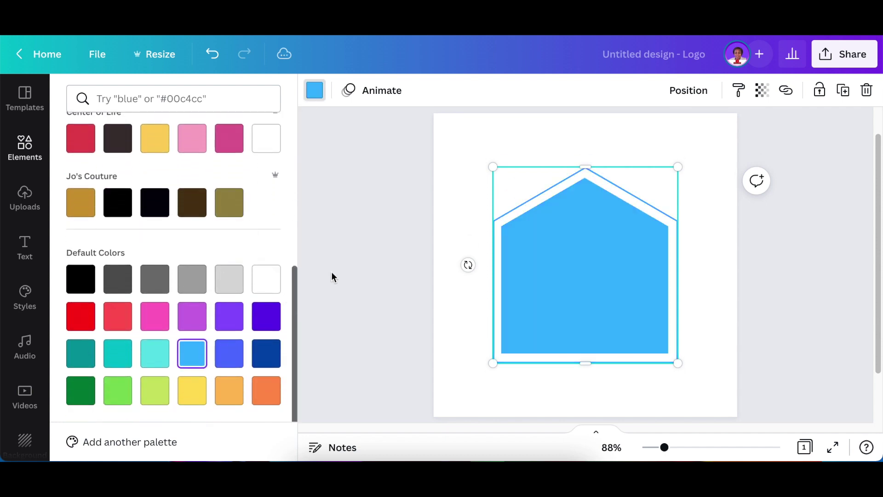
{"action": "left_click", "coordinate": [384, 265]}
{"action": "key", "text": "ctrl+z"}
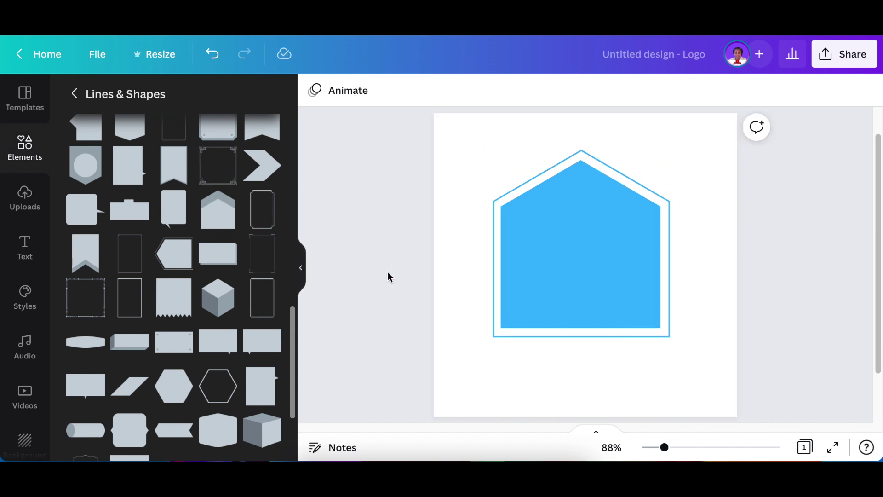
Step: Add a capital J text, enlarge it, centre it inside the house, and make it white
{"action": "key", "text": "t"}
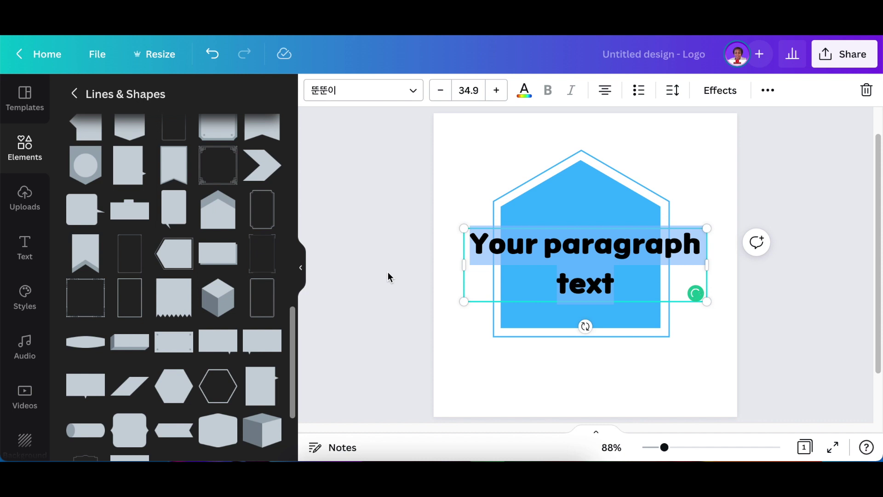
{"action": "type", "text": "t"}
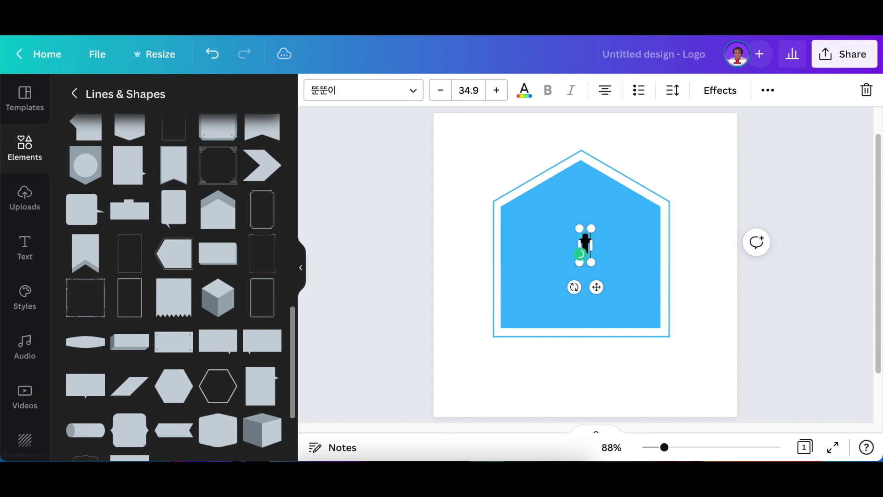
{"action": "key", "text": "BackSpace"}
{"action": "type", "text": "J"}
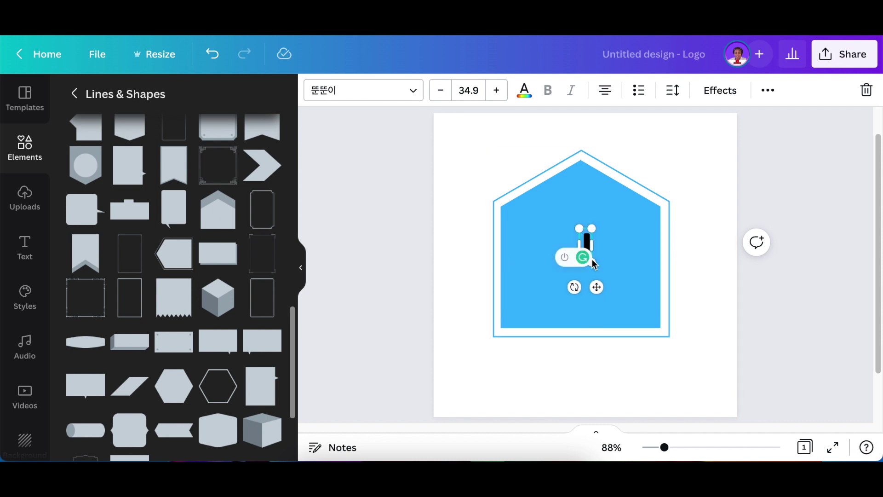
{"action": "left_click_drag", "start_coordinate": [594, 227], "coordinate": [736, 120]}
{"action": "left_click_drag", "start_coordinate": [598, 186], "coordinate": [619, 162]}
{"action": "left_click_drag", "start_coordinate": [602, 243], "coordinate": [598, 258]}
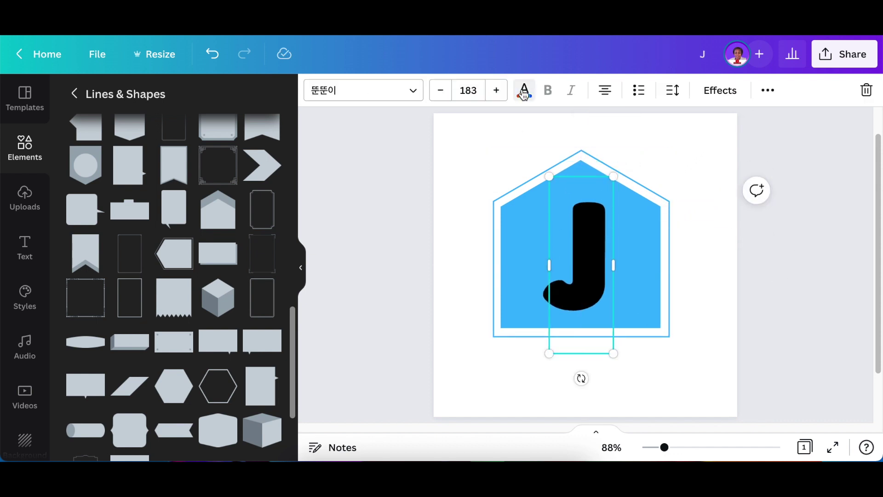
{"action": "left_click", "coordinate": [525, 90]}
{"action": "left_click", "coordinate": [192, 162]}
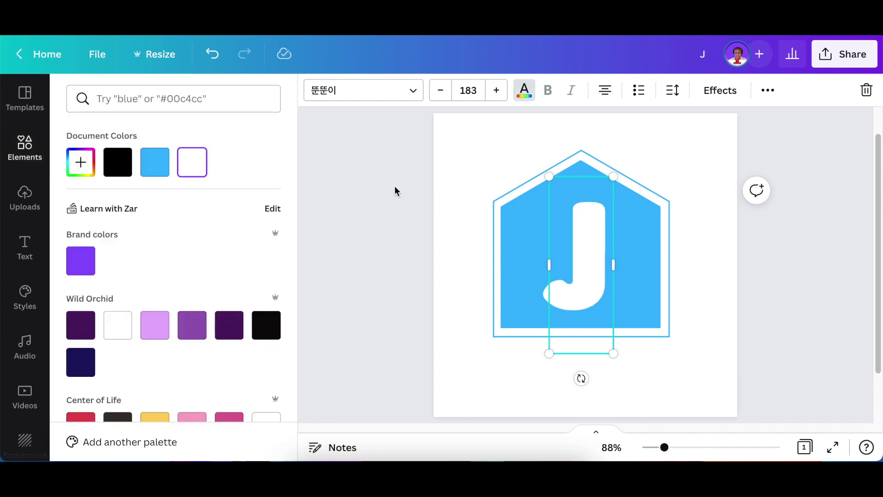
{"action": "left_click", "coordinate": [394, 198]}
Step: Add a second text box below the house and select its placeholder text
{"action": "key", "text": "t"}
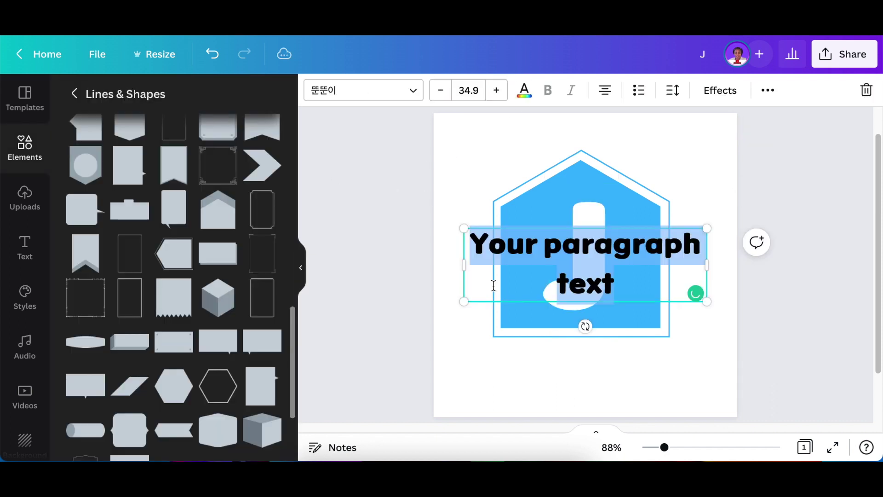
{"action": "left_click_drag", "start_coordinate": [598, 299], "coordinate": [634, 354]}
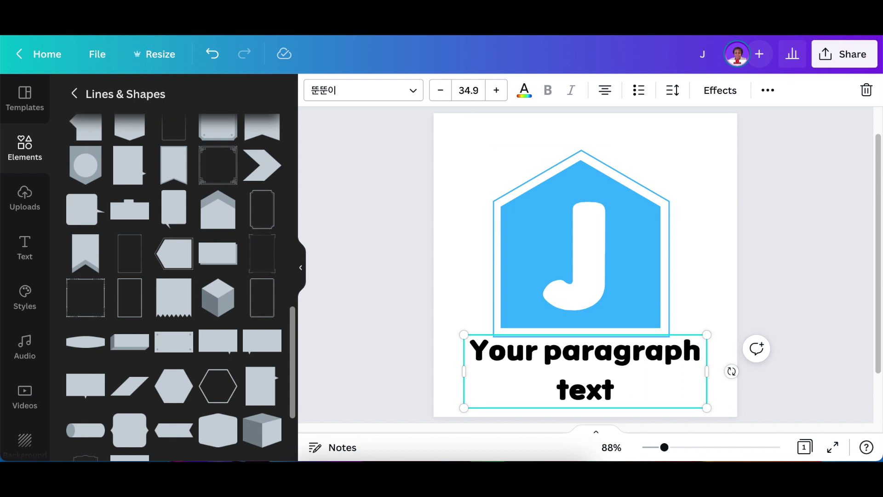
{"action": "key", "text": "Return"}
Step: Type JIMMY GROUP, enlarge it, colour it blue, and place it beneath the house
{"action": "type", "text": "JIMMY GROUP"}
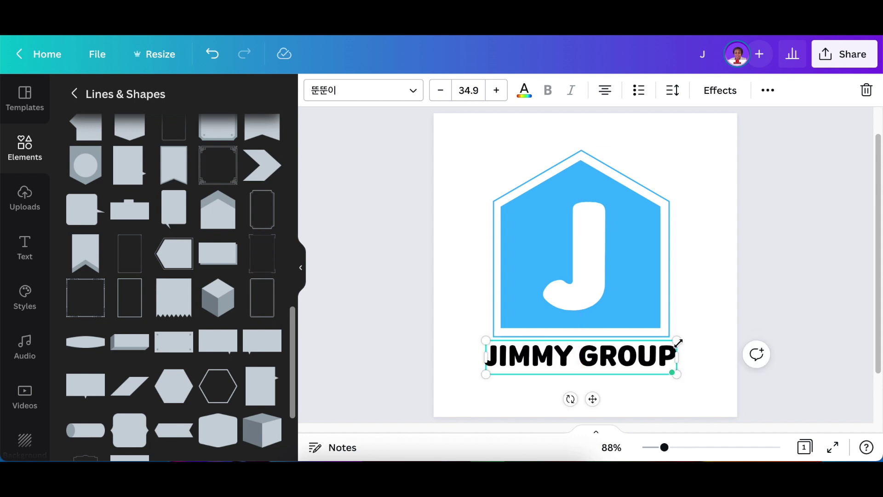
{"action": "left_click_drag", "start_coordinate": [679, 343], "coordinate": [727, 332]}
{"action": "left_click_drag", "start_coordinate": [598, 356], "coordinate": [576, 360]}
{"action": "left_click", "coordinate": [524, 90]}
{"action": "left_click", "coordinate": [154, 162]}
{"action": "left_click_drag", "start_coordinate": [488, 363], "coordinate": [486, 389]}
Step: Add a size-12 tagline reading TURN-KEY PROPERTIES, removing the extra word EVERYTIME
{"action": "left_click", "coordinate": [468, 90]}
{"action": "left_click", "coordinate": [468, 207]}
{"action": "double_click", "coordinate": [581, 379]}
{"action": "type", "text": "TURN-KE"}
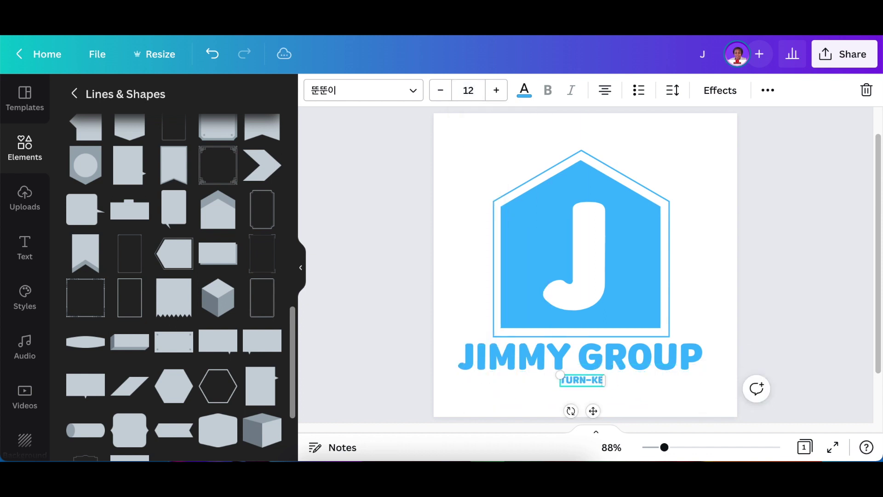
{"action": "type", "text": "Y PROPERTIES EVERYTIME"}
{"action": "right_click", "coordinate": [637, 385]}
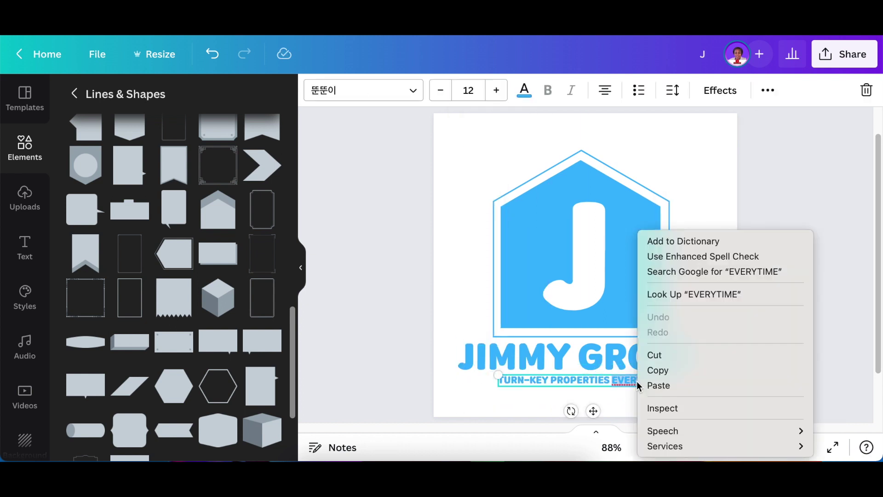
{"action": "key", "text": "Escape"}
{"action": "key", "text": "BackSpace"}
{"action": "left_click", "coordinate": [742, 250]}
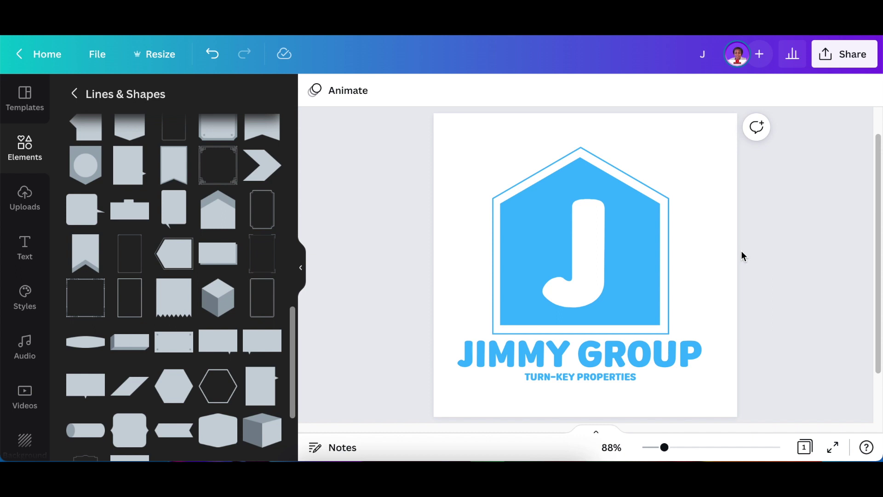
Step: Download the logo as J.png, a 500×500 PNG with transparent background
{"action": "left_click", "coordinate": [857, 58]}
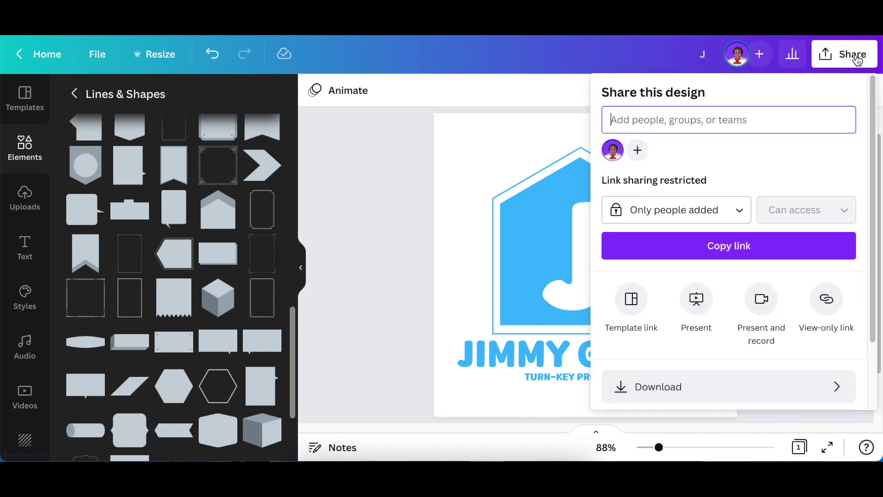
{"action": "scroll", "coordinate": [803, 191], "scroll_direction": "down", "scroll_amount": 3}
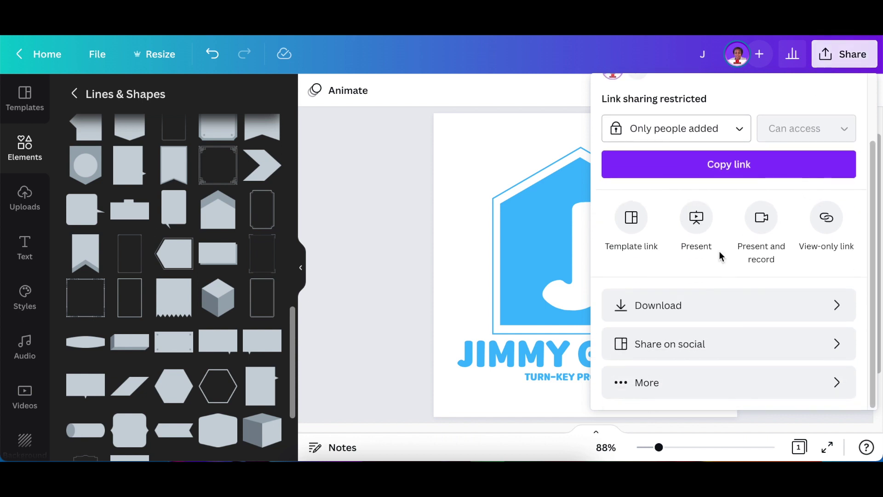
{"action": "left_click", "coordinate": [688, 318]}
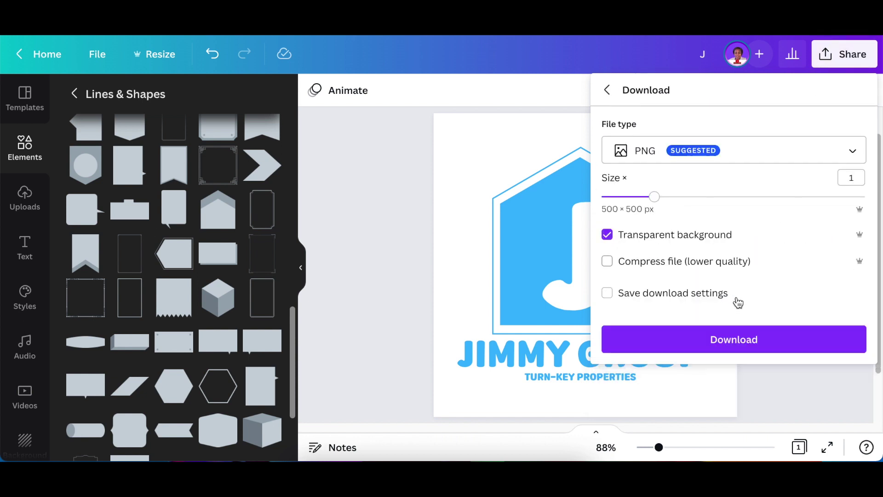
{"action": "left_click", "coordinate": [740, 338]}
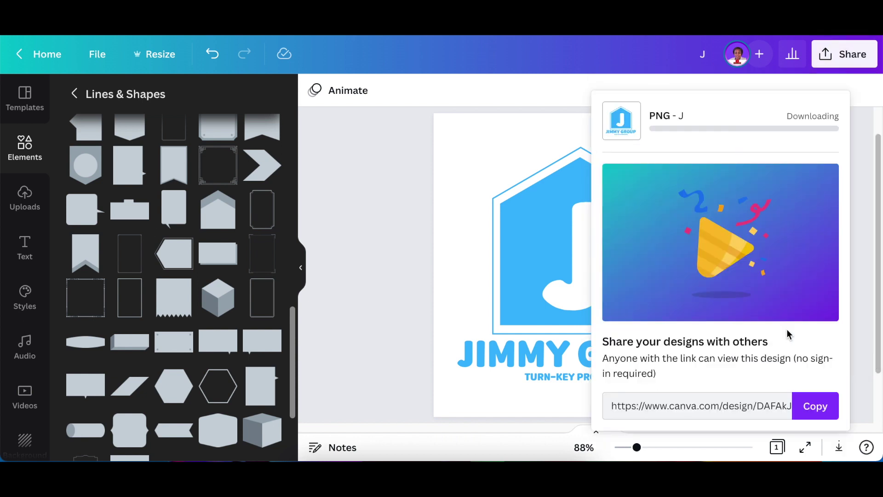
{"action": "left_click", "coordinate": [387, 236]}
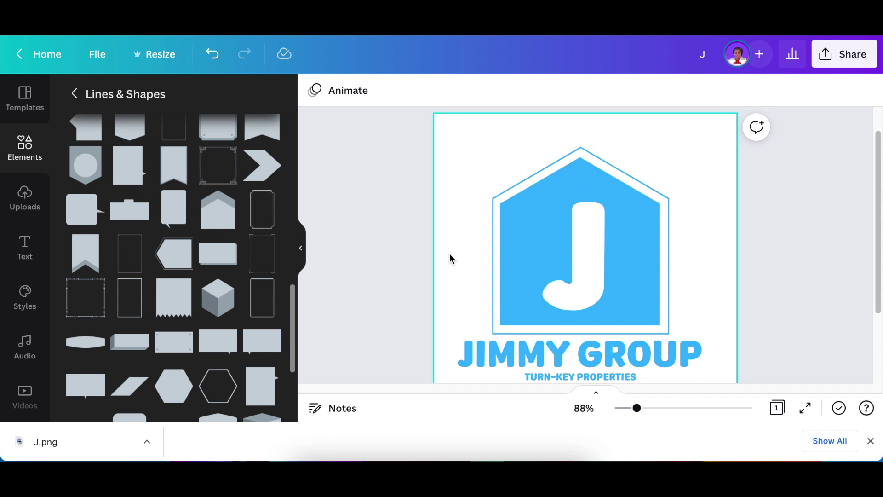
Step: Add page 2 below the logo page with + Add page, then deselect it
{"action": "scroll", "coordinate": [761, 299], "scroll_direction": "down", "scroll_amount": 1}
{"action": "scroll", "coordinate": [760, 300], "scroll_direction": "down", "scroll_amount": 1}
{"action": "left_click", "coordinate": [594, 365]}
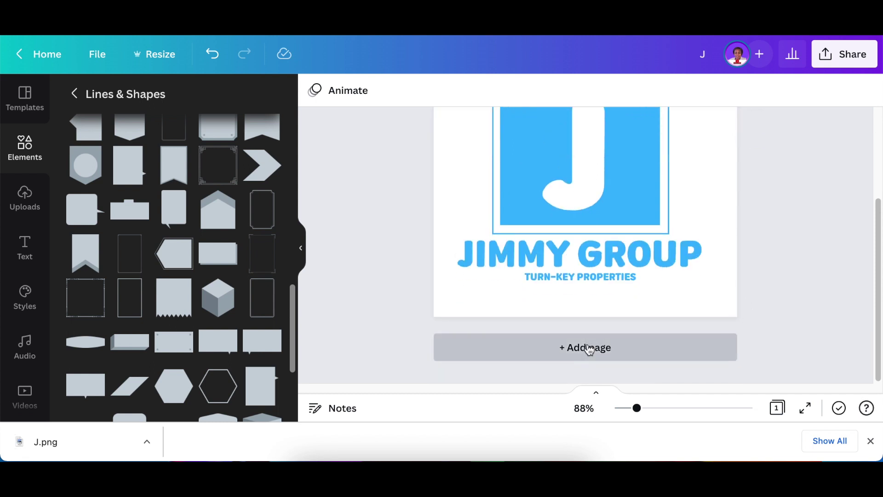
{"action": "scroll", "coordinate": [584, 300], "scroll_direction": "up", "scroll_amount": 7}
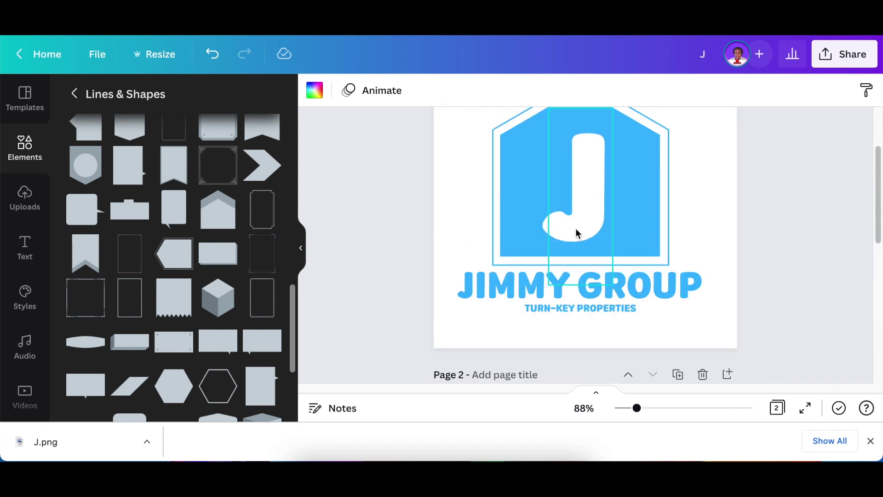
{"action": "left_click", "coordinate": [397, 261]}
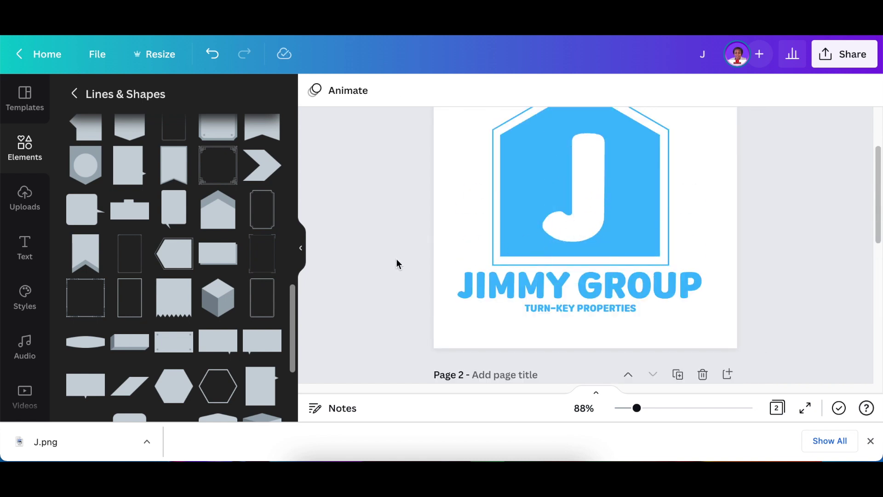
Step: Place J.png on page 2, enlarge it to fill the page, and apply BG Remover
{"action": "scroll", "coordinate": [404, 272], "scroll_direction": "down", "scroll_amount": 7}
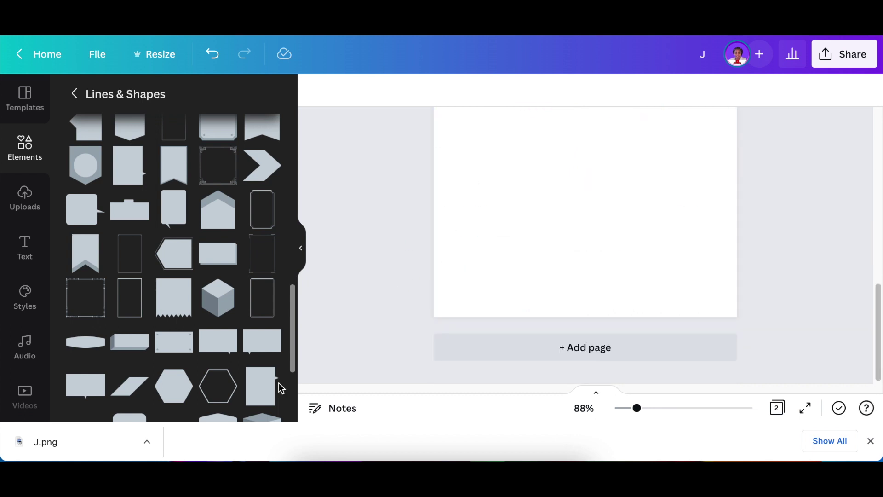
{"action": "left_click_drag", "start_coordinate": [95, 441], "coordinate": [428, 289]}
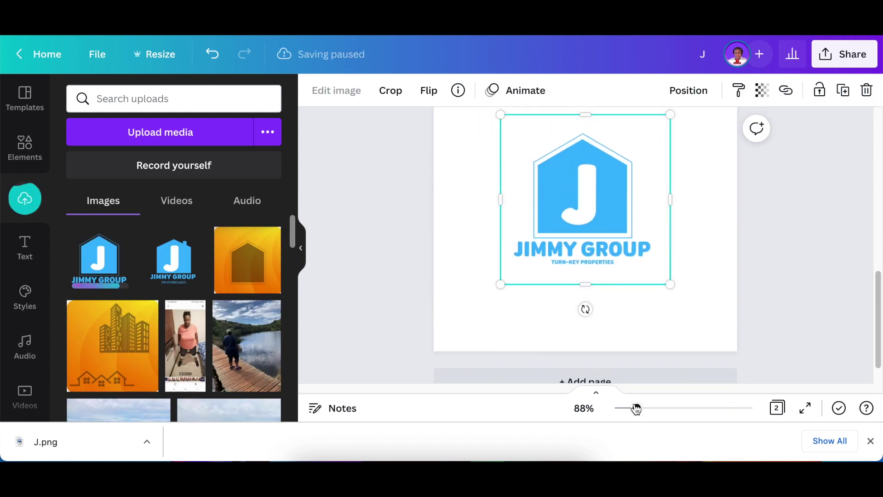
{"action": "left_click_drag", "start_coordinate": [636, 408], "coordinate": [631, 408]}
{"action": "left_click_drag", "start_coordinate": [635, 242], "coordinate": [667, 288]}
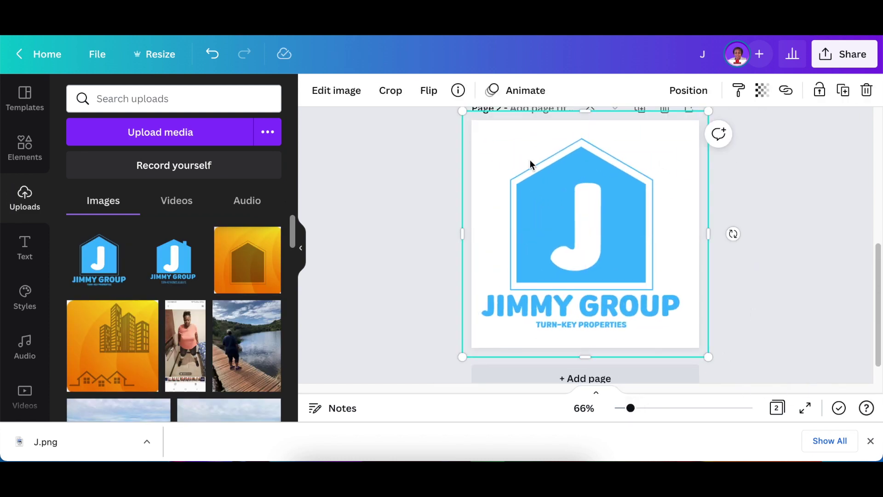
{"action": "left_click", "coordinate": [350, 94]}
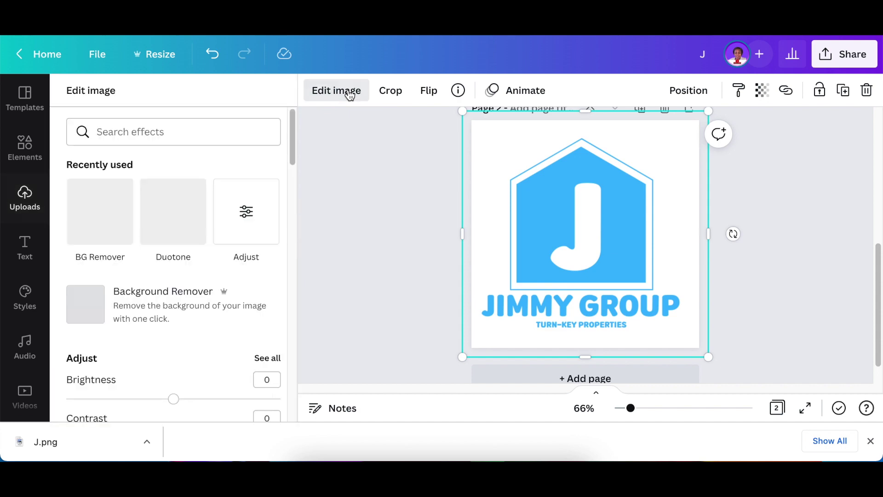
{"action": "left_click", "coordinate": [103, 210]}
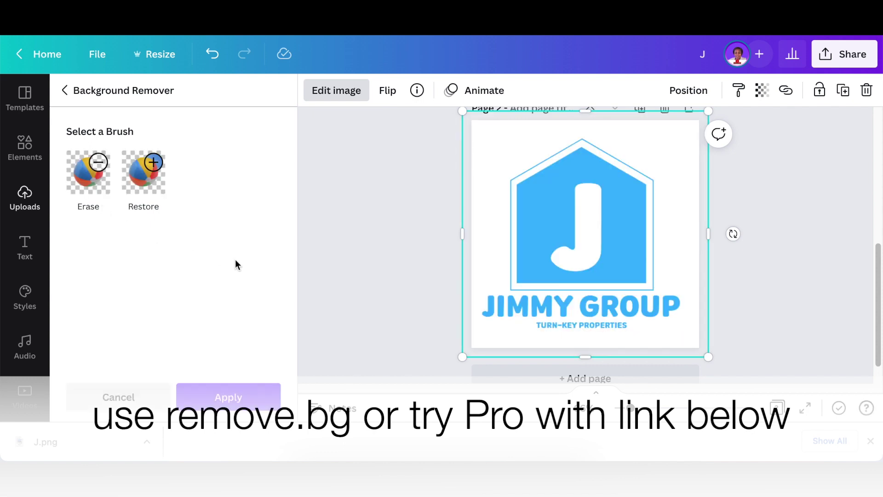
{"action": "left_click", "coordinate": [247, 398]}
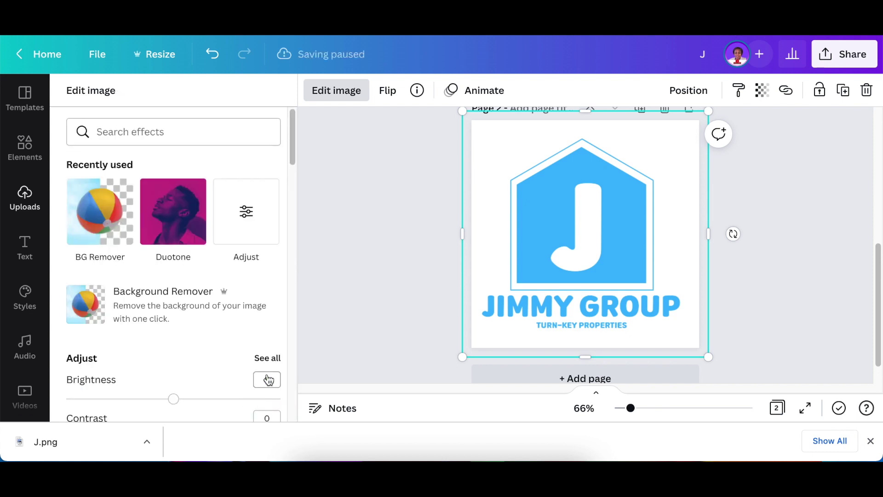
Step: Download only Page 2 as a transparent-background PNG, saved as J (1).png
{"action": "left_click", "coordinate": [764, 298]}
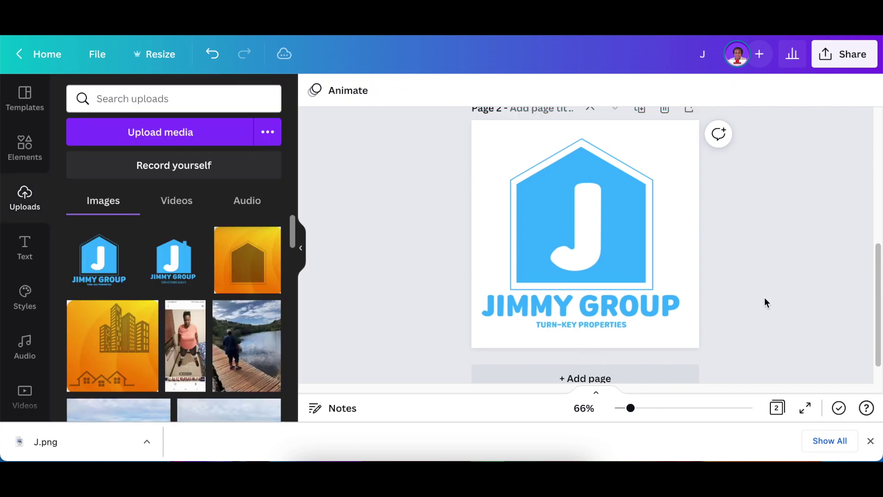
{"action": "left_click", "coordinate": [845, 54]}
{"action": "left_click", "coordinate": [672, 270]}
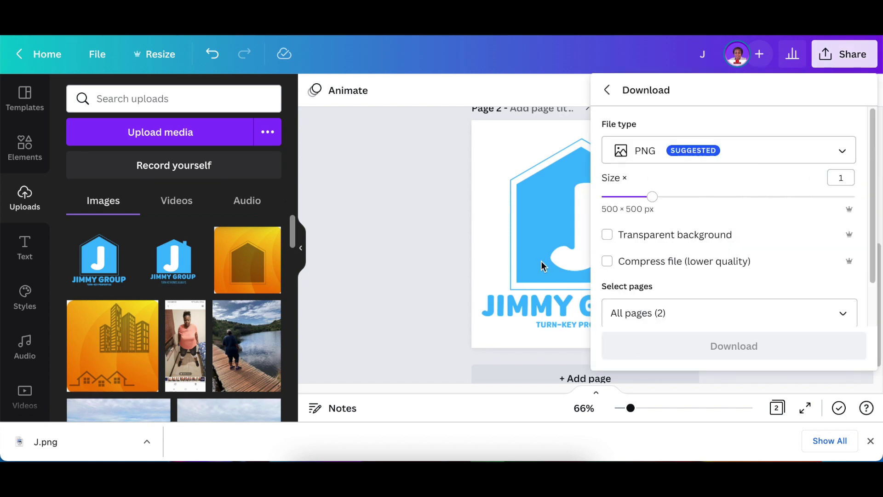
{"action": "scroll", "coordinate": [628, 220], "scroll_direction": "down", "scroll_amount": 1}
{"action": "left_click", "coordinate": [607, 188]}
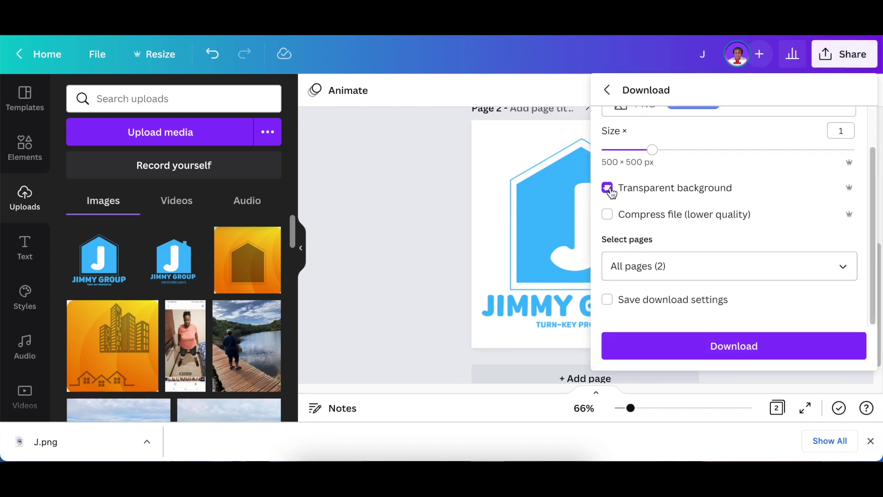
{"action": "left_click", "coordinate": [843, 266]}
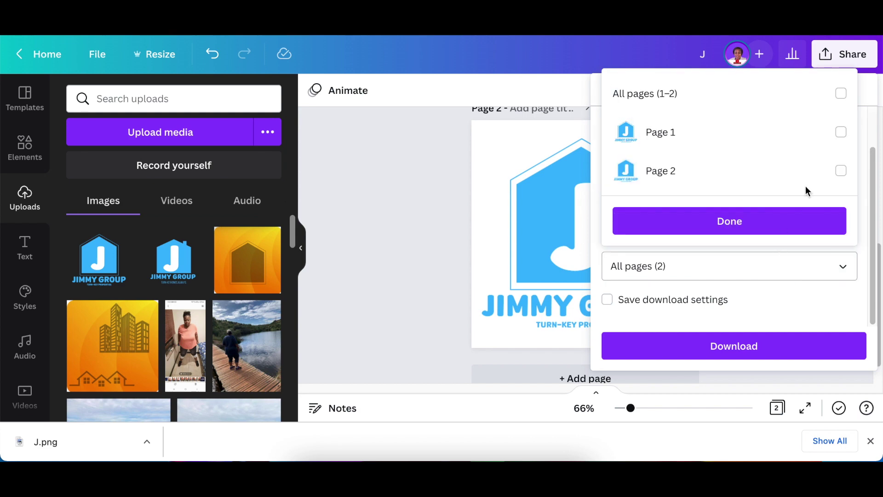
{"action": "left_click", "coordinate": [842, 171]}
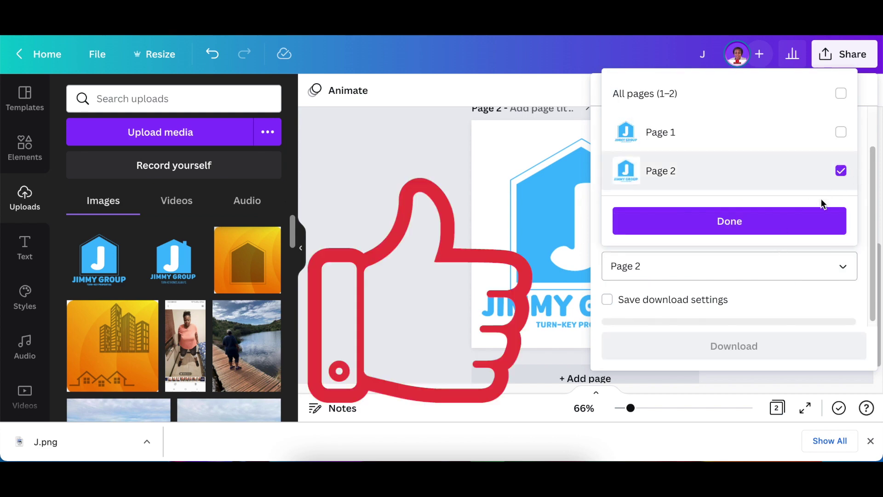
{"action": "left_click", "coordinate": [777, 219]}
{"action": "left_click", "coordinate": [751, 354]}
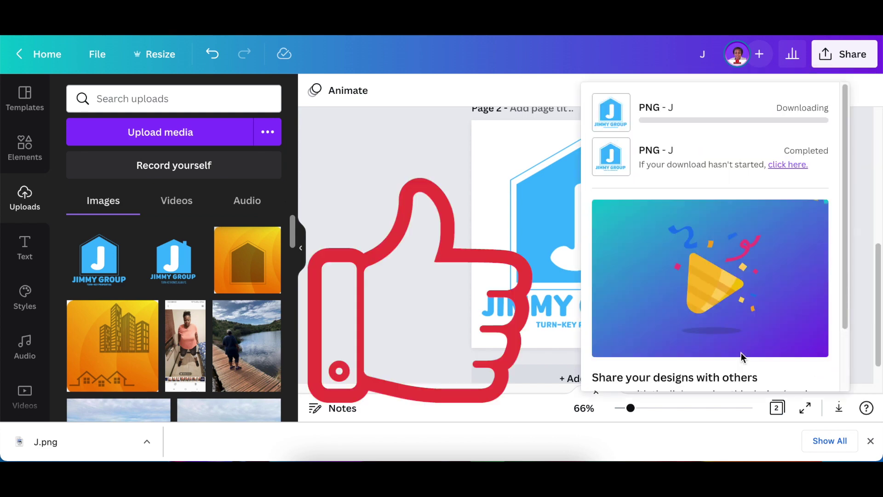
{"action": "left_click", "coordinate": [423, 218]}
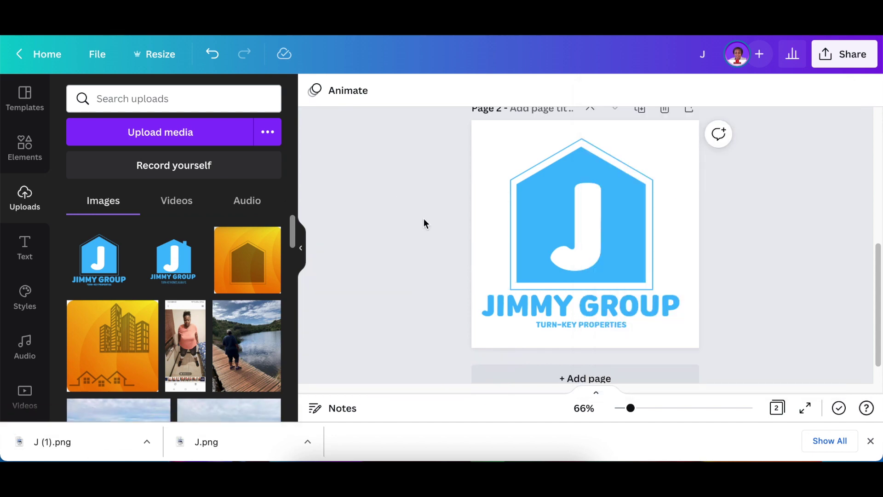
{"action": "scroll", "coordinate": [424, 219], "scroll_direction": "down", "scroll_amount": 1}
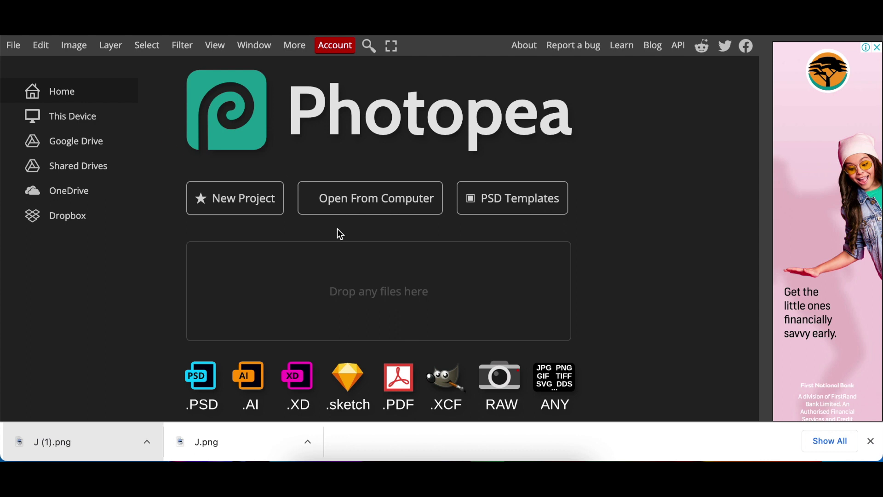
Step: Open the logo_mockup brick-wall PSD from the computer in Photopea
{"action": "left_click", "coordinate": [365, 198]}
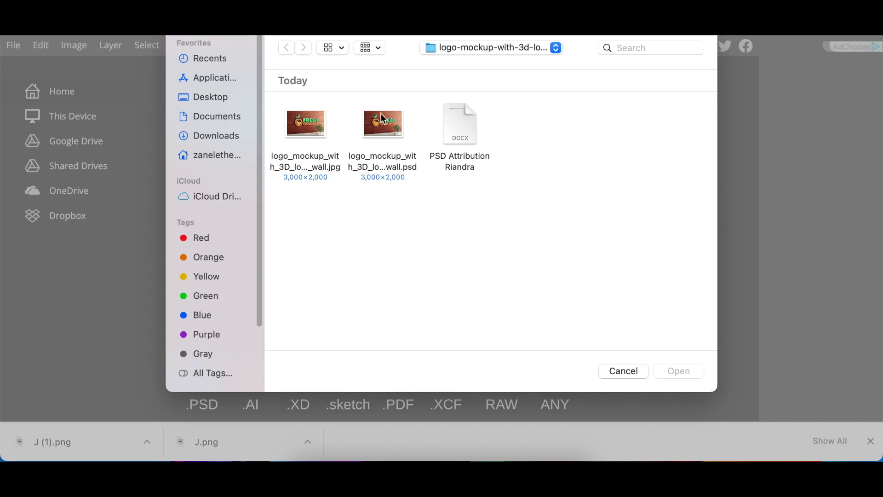
{"action": "double_click", "coordinate": [383, 158]}
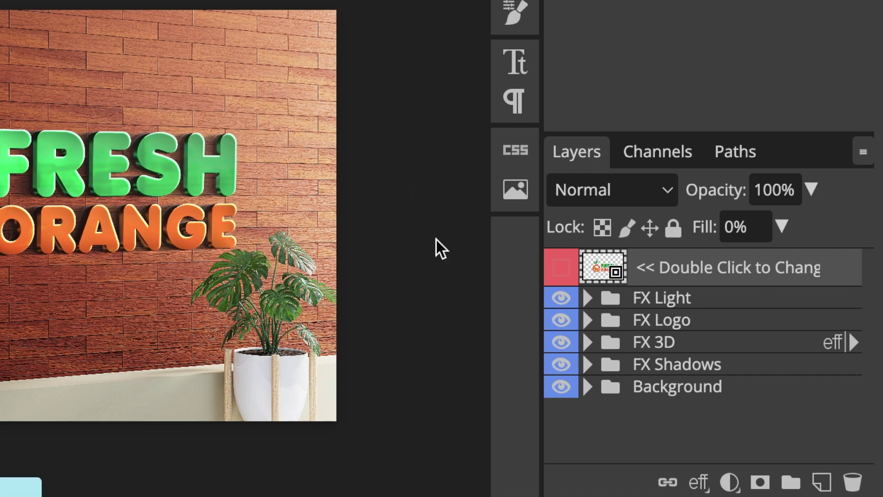
Step: Open the placeholder smart object, hide the FRESH ORANGE Logo layer, and drop in J (1).png
{"action": "double_click", "coordinate": [602, 272]}
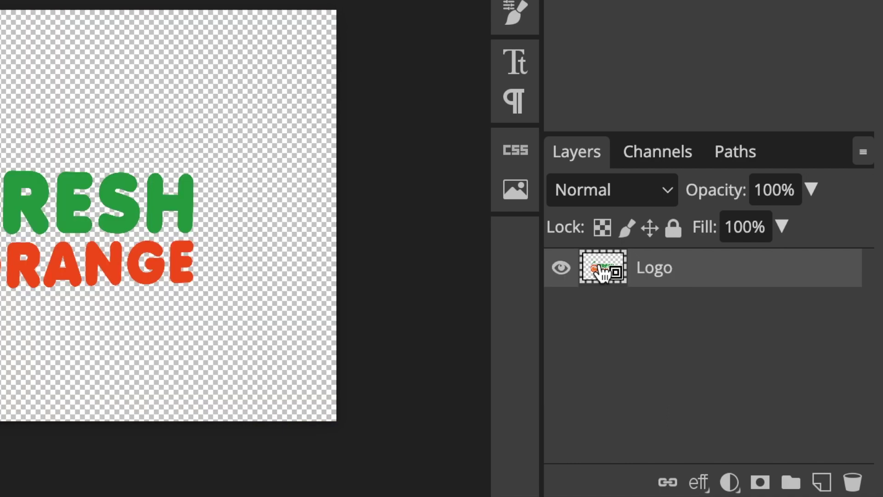
{"action": "left_click", "coordinate": [560, 269]}
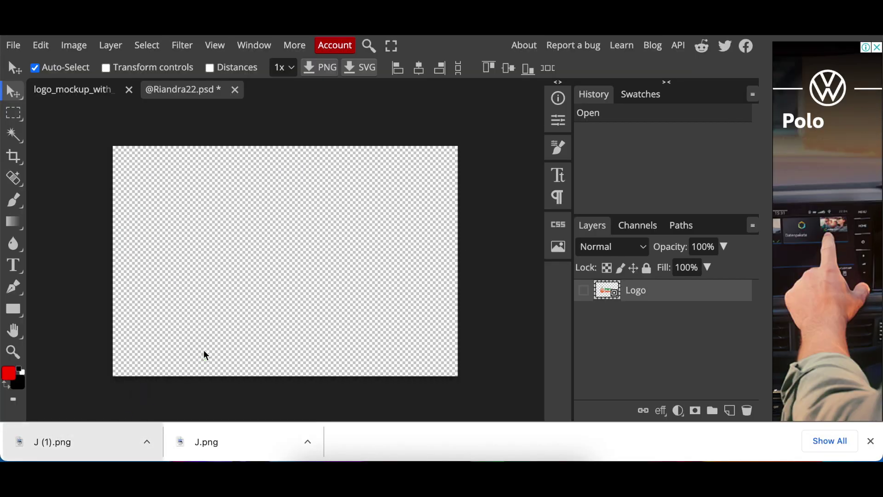
{"action": "left_click_drag", "start_coordinate": [206, 355], "coordinate": [203, 381]}
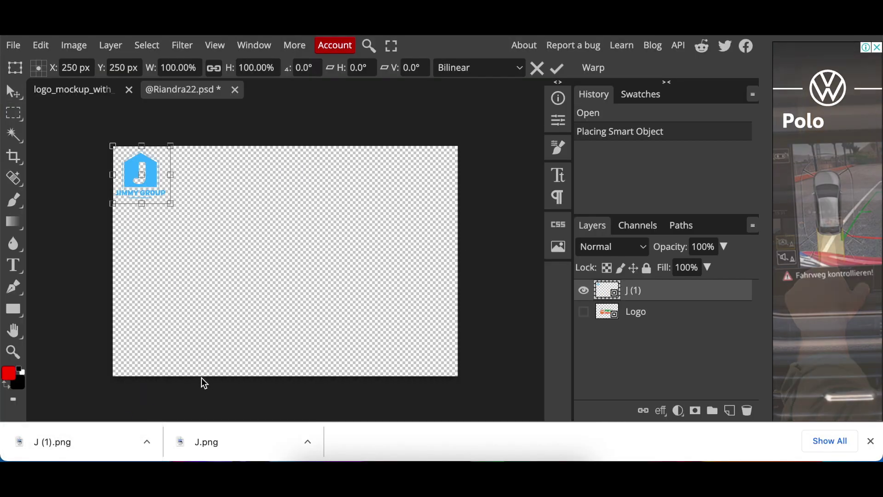
Step: Scale the JIMMY GROUP logo to 432.60%, centre it on the canvas, and save
{"action": "left_click_drag", "start_coordinate": [170, 203], "coordinate": [363, 368]}
{"action": "left_click_drag", "start_coordinate": [339, 316], "coordinate": [384, 304]}
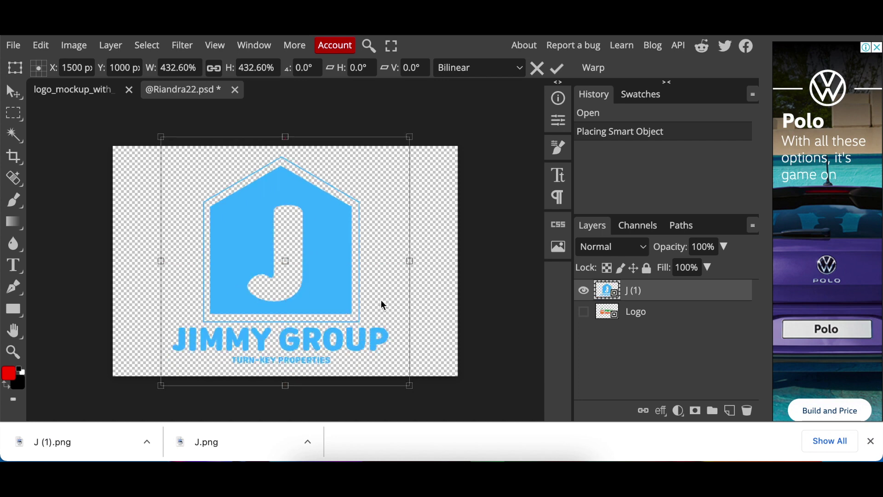
{"action": "left_click", "coordinate": [18, 46]}
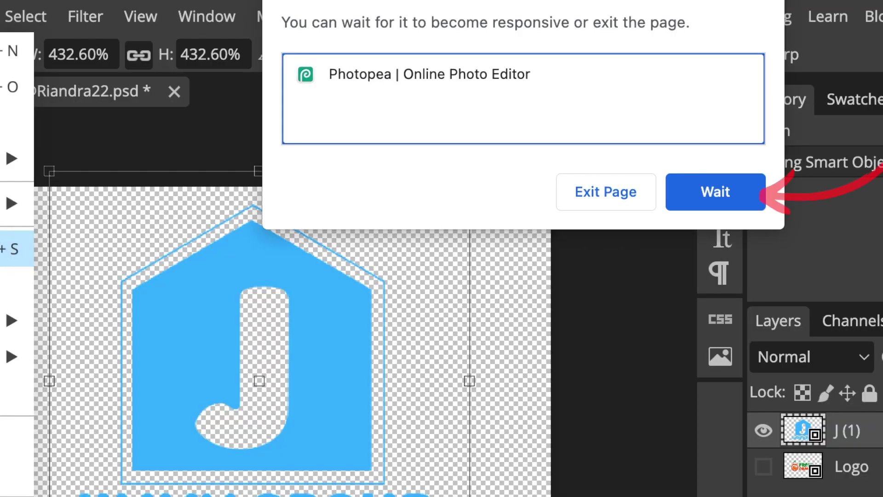
Step: Wait through the unresponsive-page prompts until the wall mockup shows the blue JIMMY GROUP logo
{"action": "left_click", "coordinate": [714, 198]}
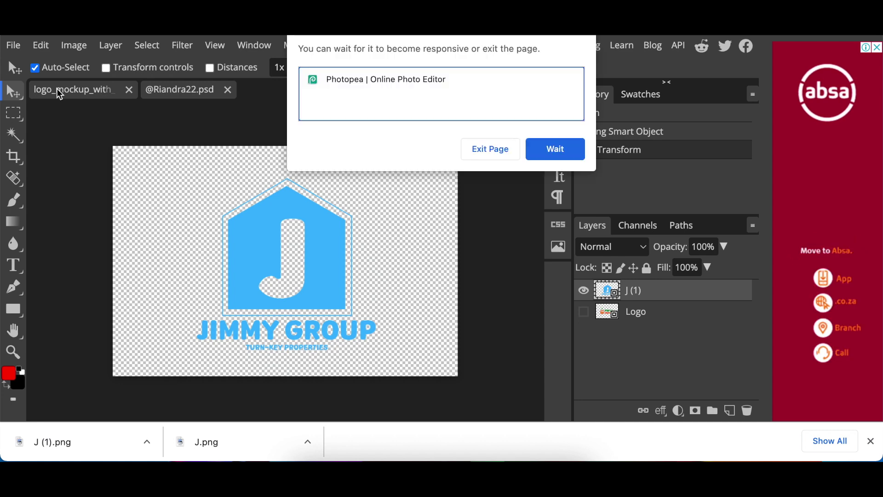
{"action": "left_click", "coordinate": [557, 150]}
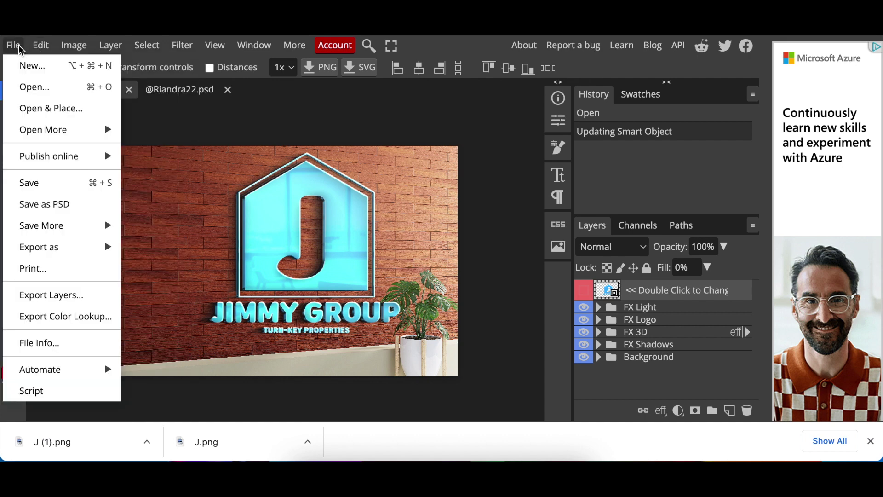
Step: Save the mockup through Save for web as a 700 × 467 px PNG at 100% quality
{"action": "mouse_move", "coordinate": [48, 255]}
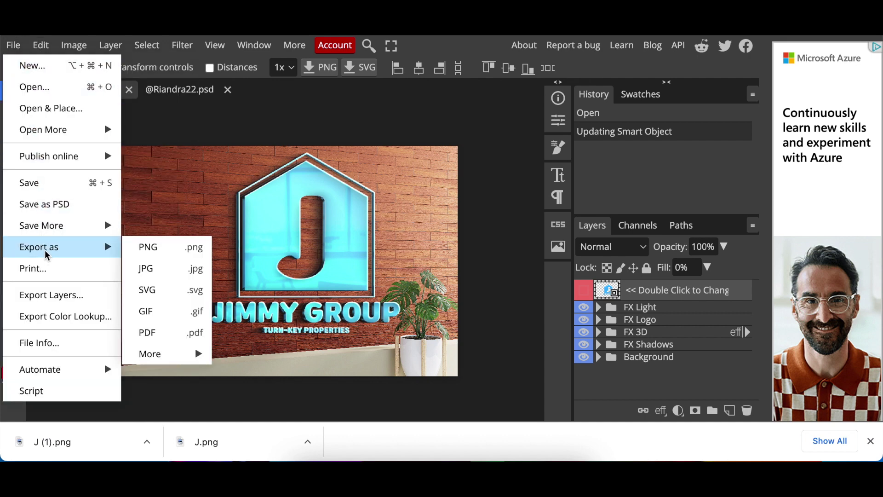
{"action": "left_click", "coordinate": [147, 248]}
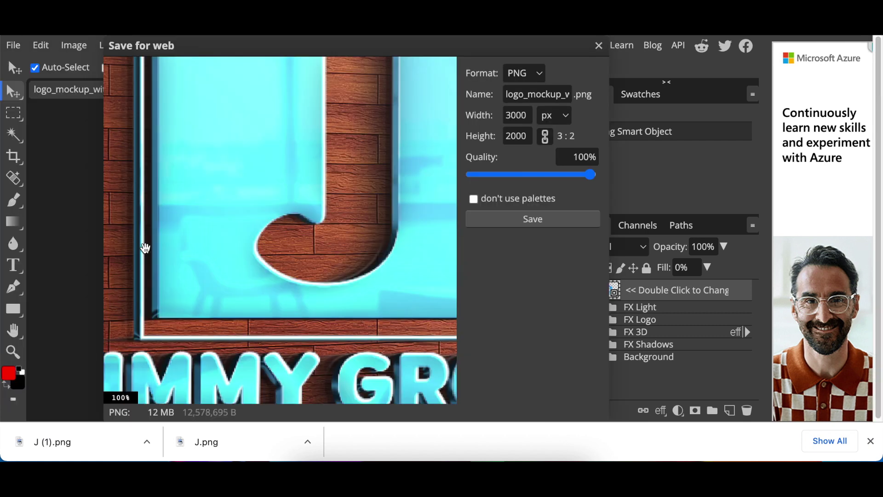
{"action": "left_click", "coordinate": [530, 115]}
{"action": "double_click", "coordinate": [530, 115]}
{"action": "key", "text": "Right"}
{"action": "key", "text": "BackSpace"}
{"action": "key", "text": "BackSpace"}
{"action": "key", "text": "BackSpace"}
{"action": "key", "text": "BackSpace"}
{"action": "type", "text": "700"}
{"action": "key", "text": "Tab"}
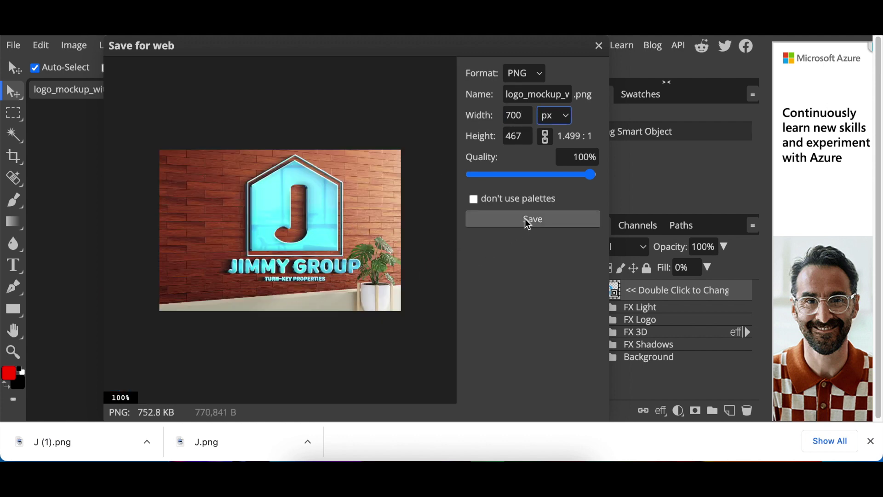
{"action": "left_click", "coordinate": [542, 221]}
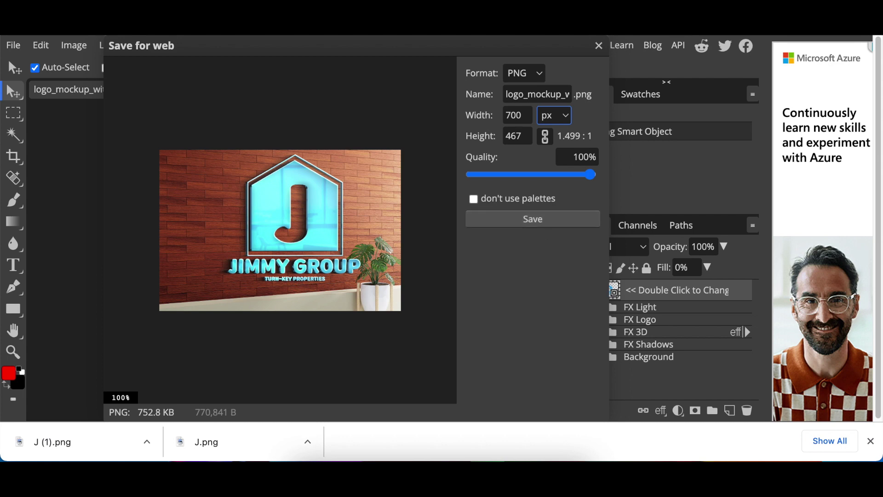
Step: Visit the Learn with Zar site in a new tab and scroll its coming-soon Canva Academy courses
{"action": "key", "text": "ctrl+t"}
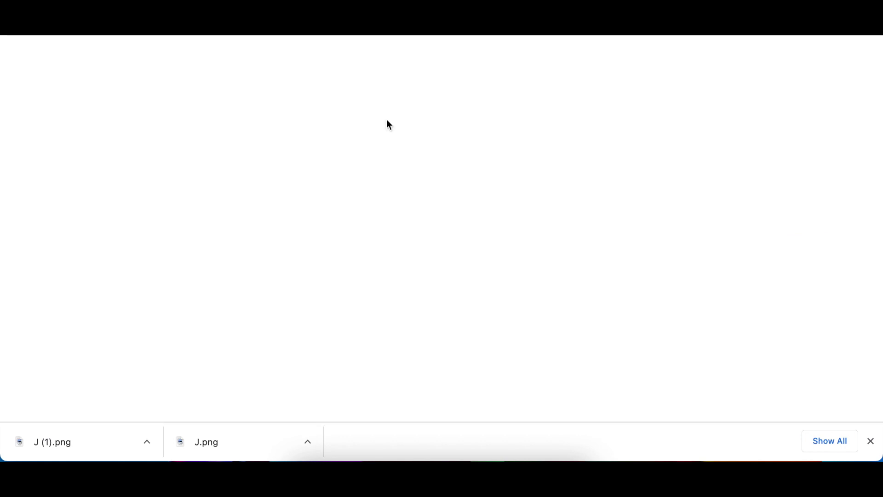
{"action": "type", "text": "LEA"}
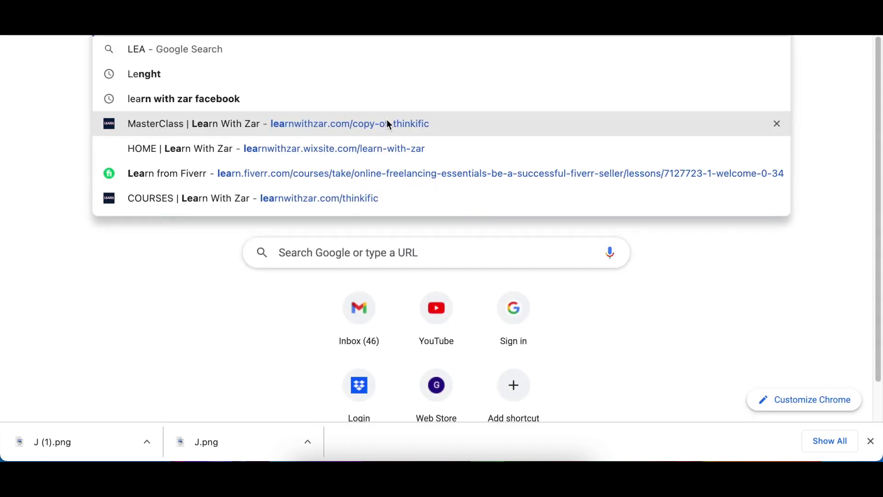
{"action": "key", "text": "Escape"}
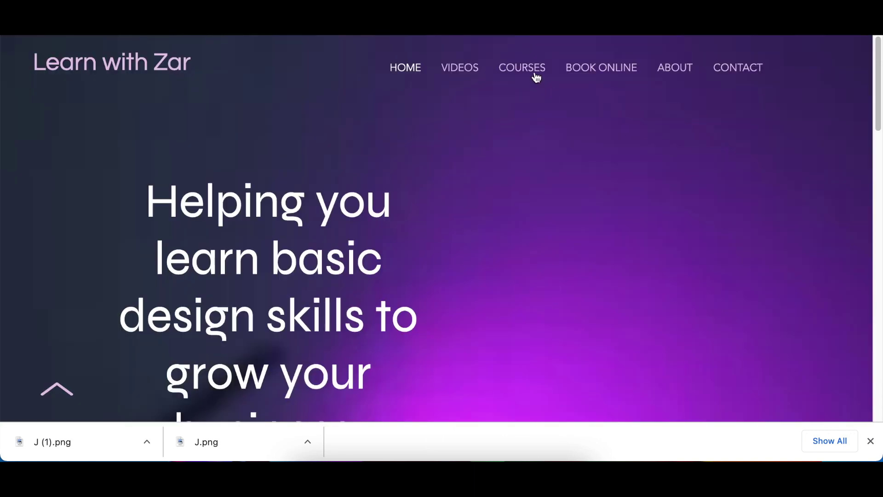
{"action": "left_click", "coordinate": [534, 74]}
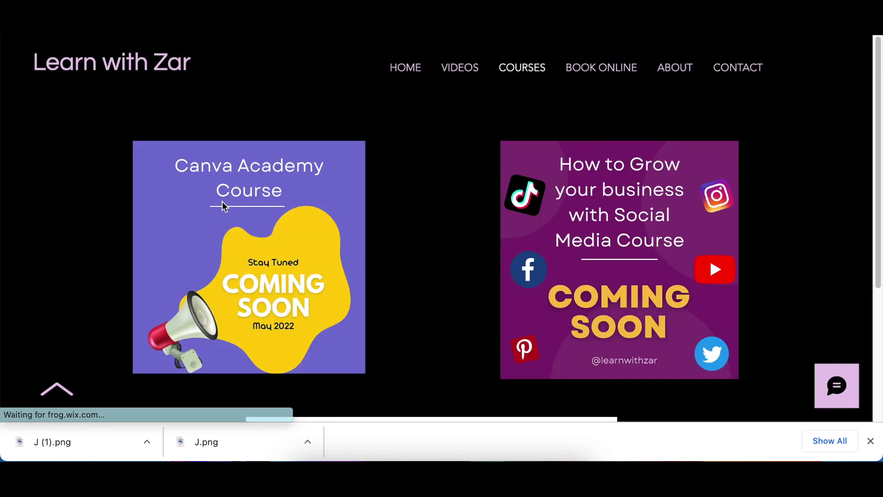
{"action": "scroll", "coordinate": [276, 230], "scroll_direction": "down", "scroll_amount": 1}
{"action": "scroll", "coordinate": [249, 220], "scroll_direction": "down", "scroll_amount": 3}
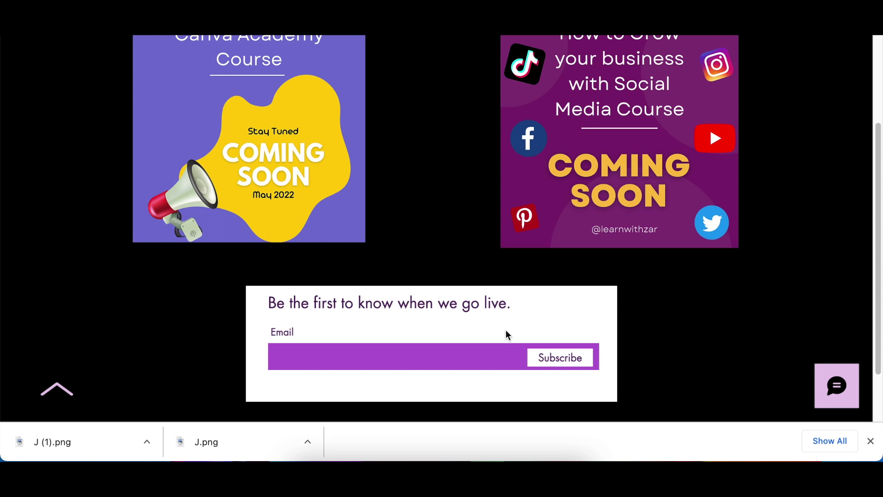
{"action": "scroll", "coordinate": [482, 333], "scroll_direction": "up", "scroll_amount": 1}
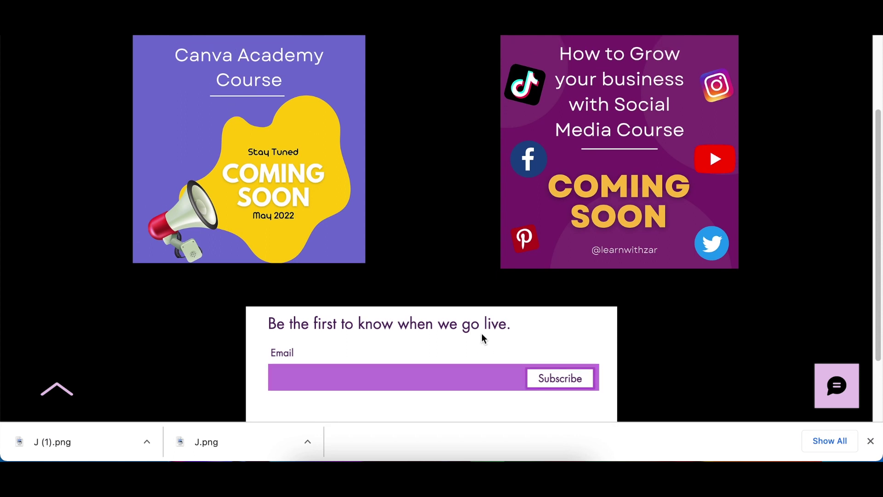